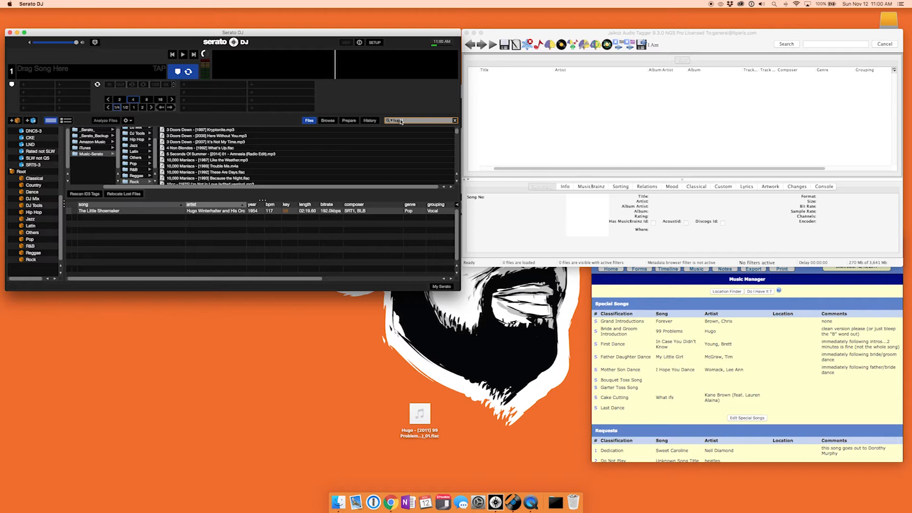
Search the Serato DJ library for hugo, and load the Hugo 99 Problems FLAC file from the desktop into Jaikoz.
text(o)
drag(422, 402, 521, 106)
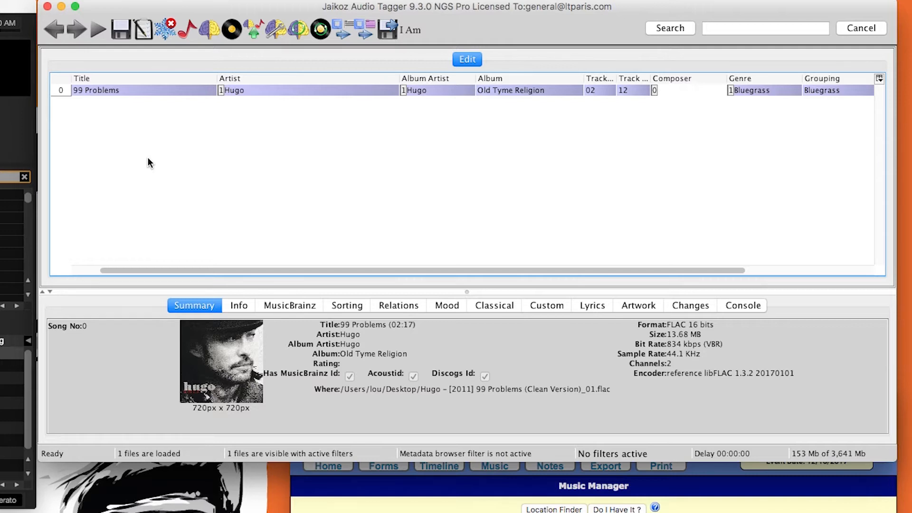
Change the loaded song's title to 99 Problems (Clean).
double_click(137, 90)
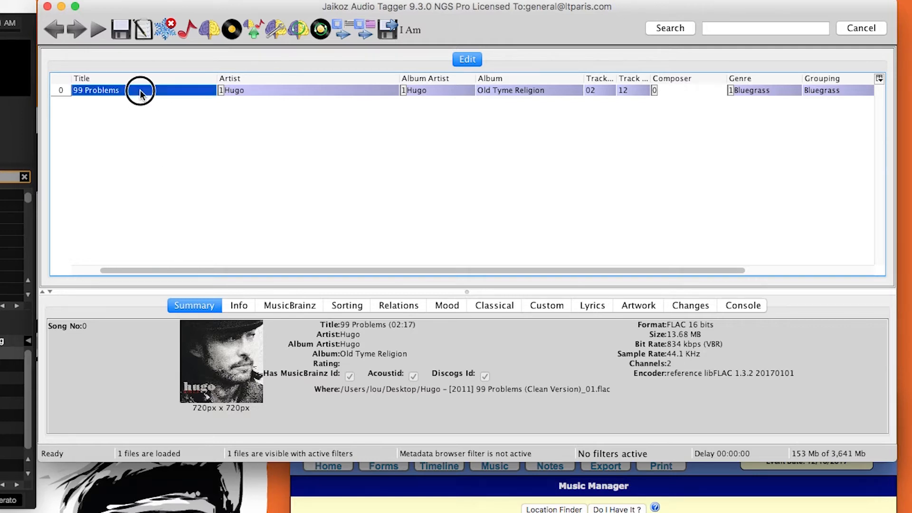
text((Clean)
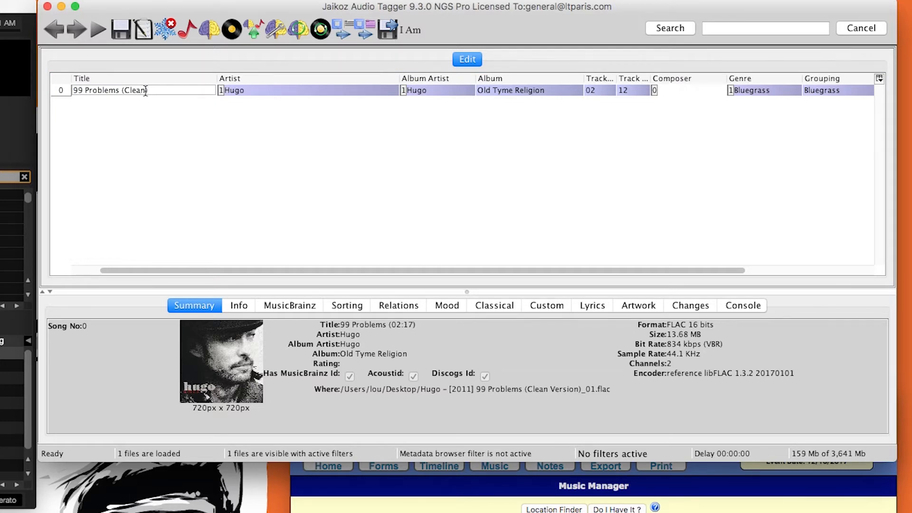
key(Return)
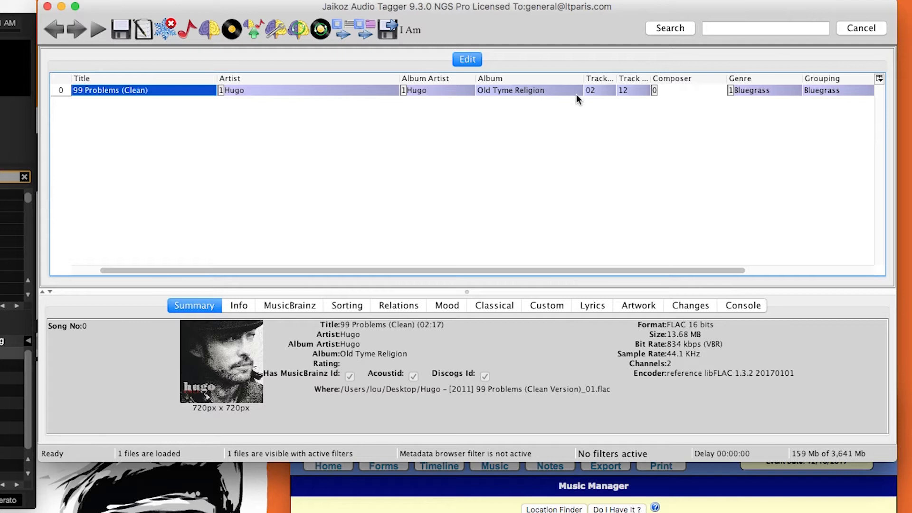
Set the song's composer tag to the rating codes SRT3, C&D3, CLN.
click(767, 90)
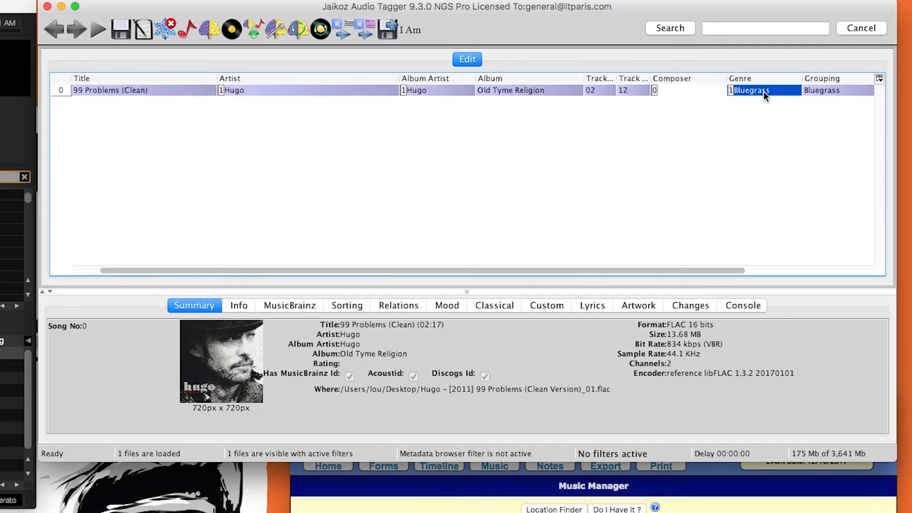
click(682, 90)
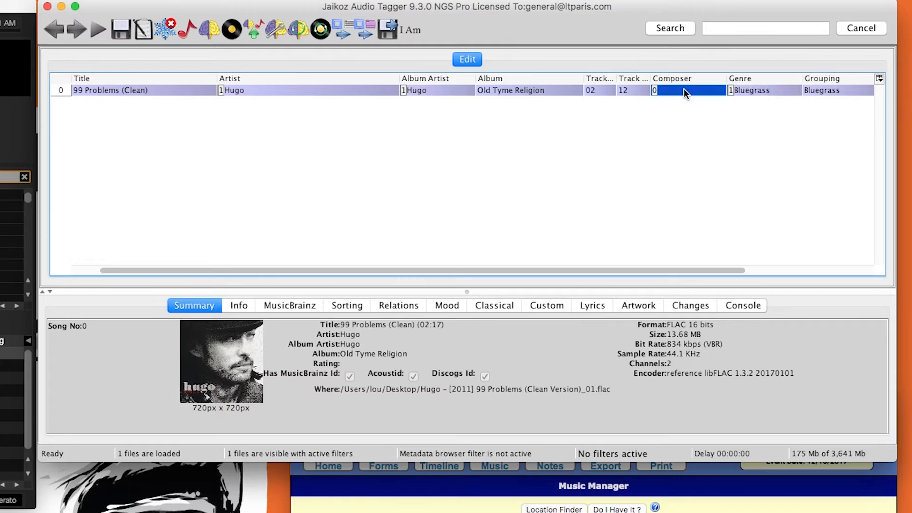
click(682, 90)
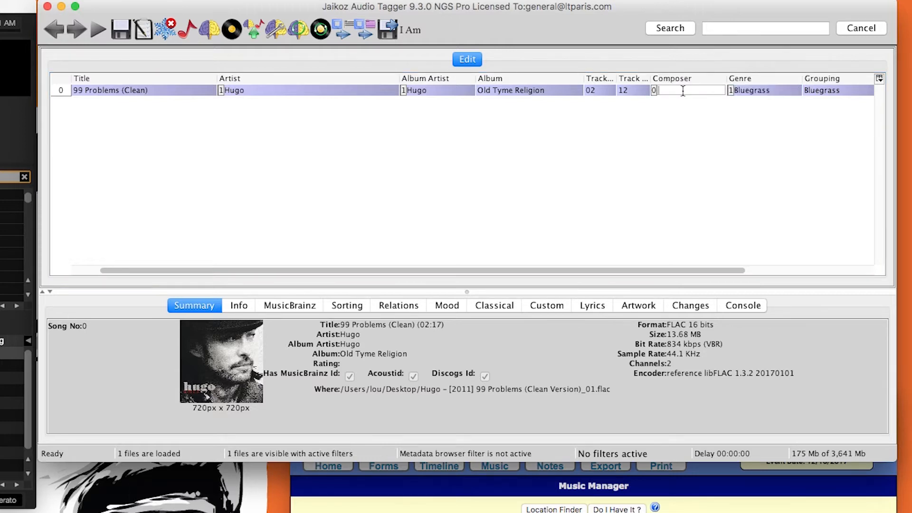
text(SRT3, C&D3, CLN)
key(Return)
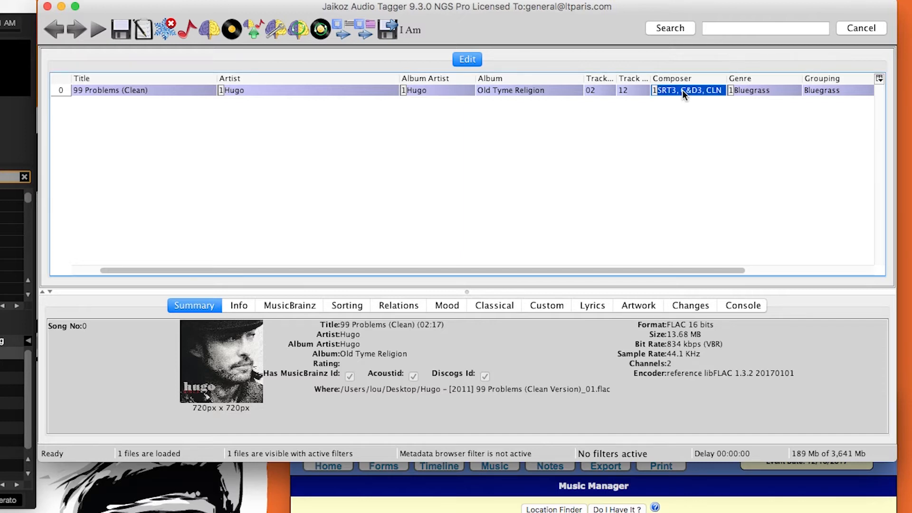
Set the song's genre to Country.
double_click(755, 91)
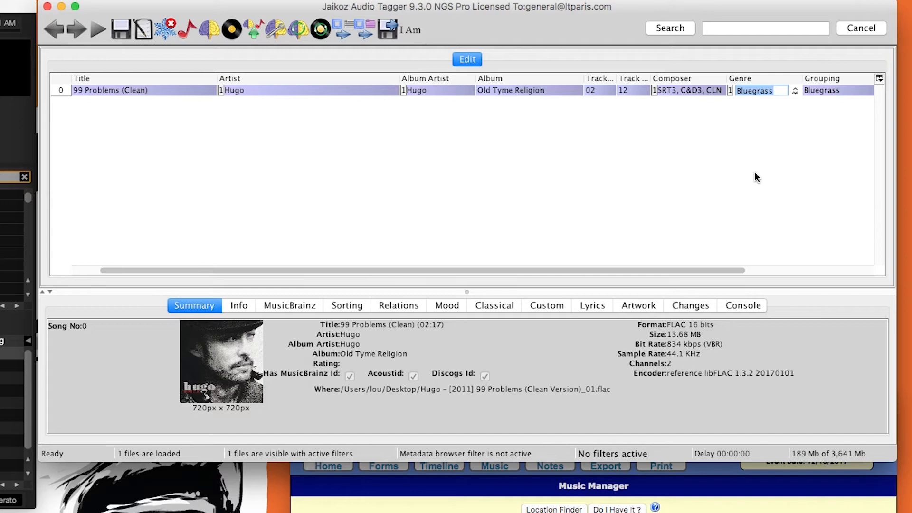
text(Country)
key(Return)
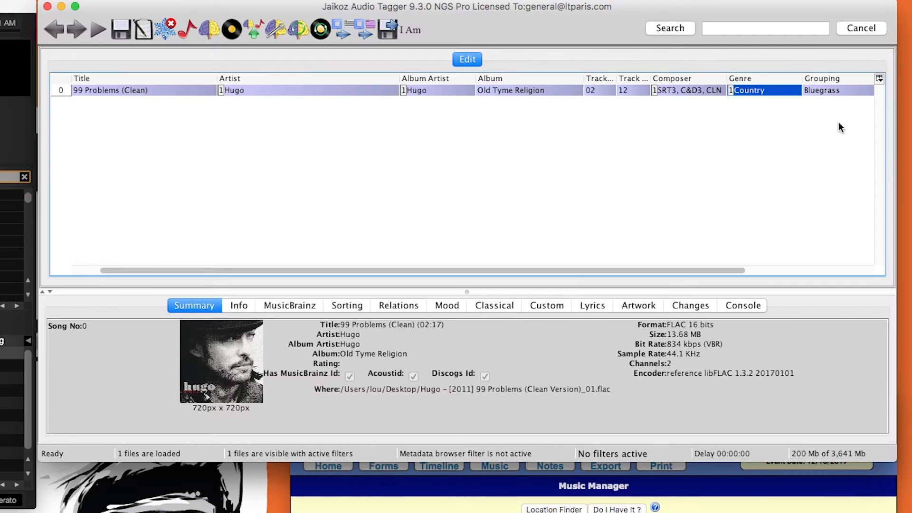
Append Rock to the song's grouping so that it reads Bluegrass, Rock.
double_click(840, 90)
text(, Rock)
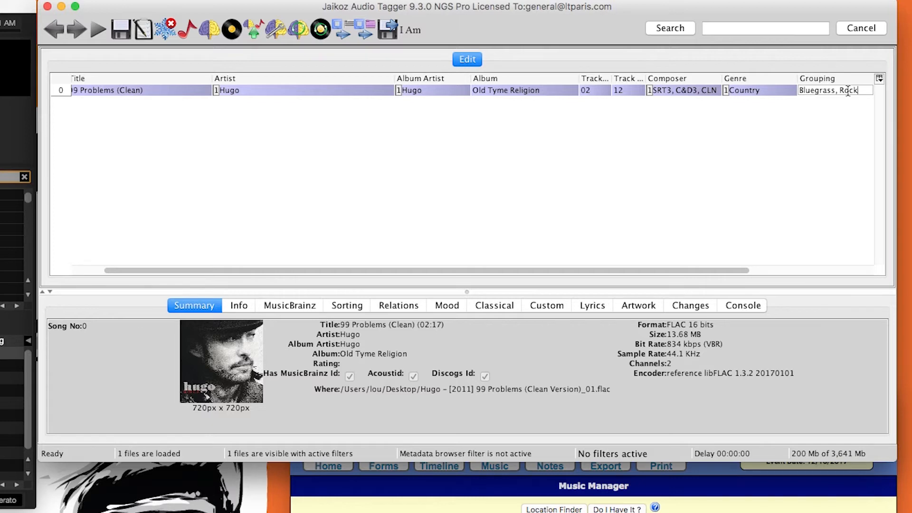
key(Return)
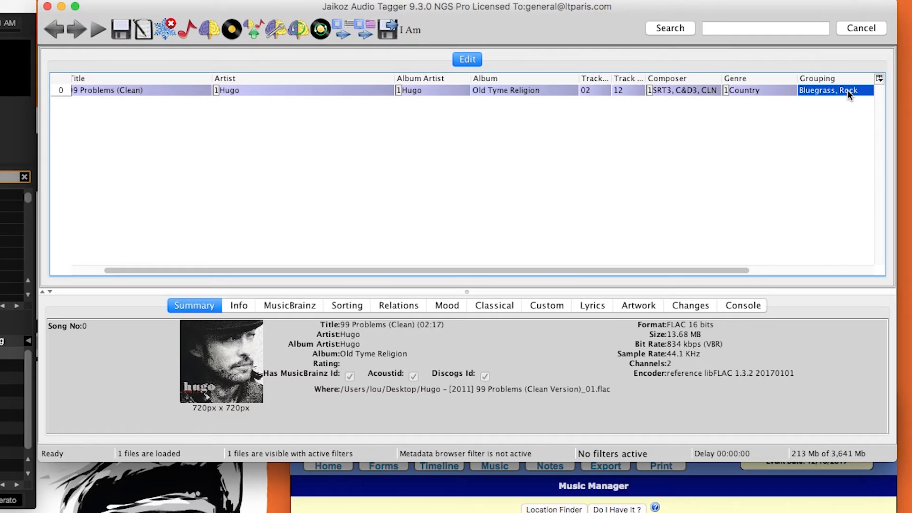
Check the song's year and artwork tags, and save the edited metadata to the file.
scroll(762, 160, right, 5)
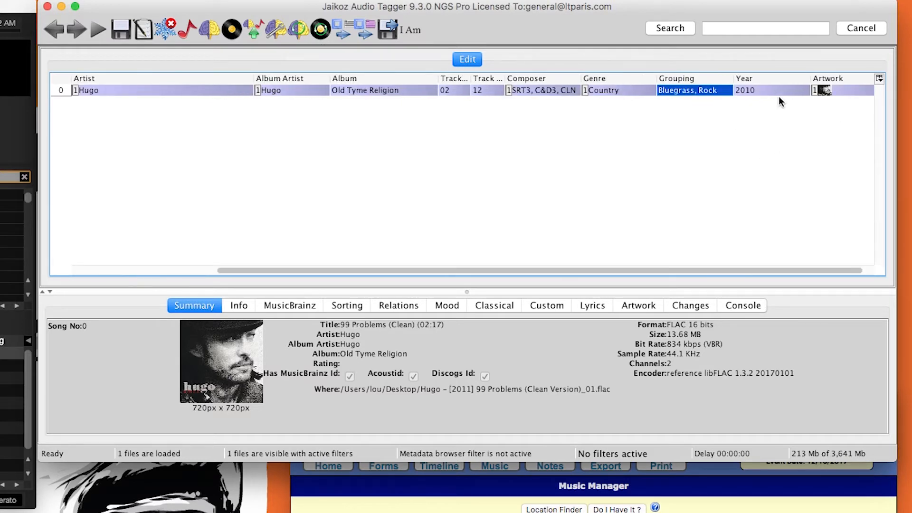
scroll(683, 147, left, 5)
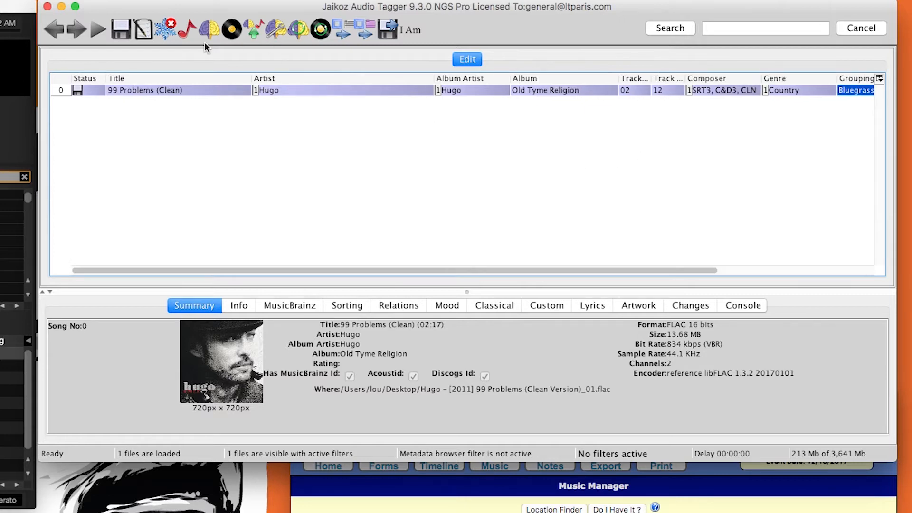
click(118, 32)
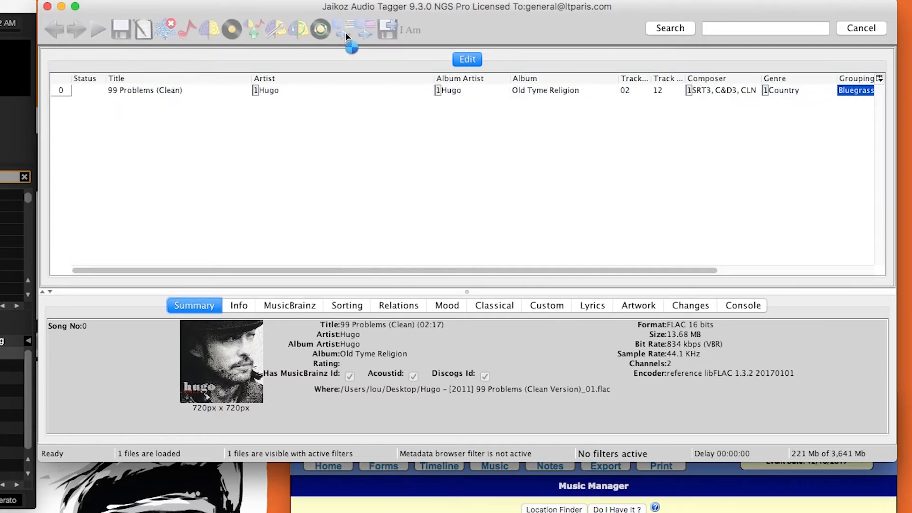
Generate the file name and subfolder from the metadata, and save the file into the Music-Serato base folder.
click(366, 31)
click(365, 32)
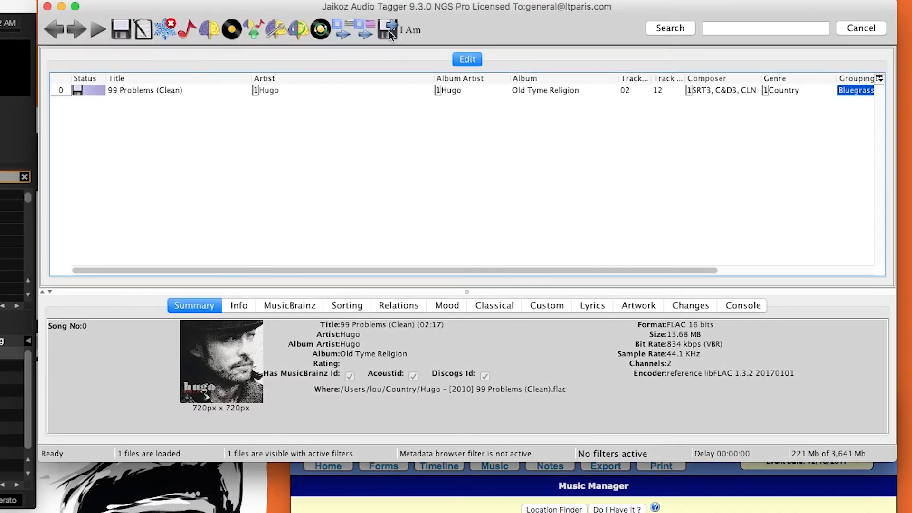
click(389, 30)
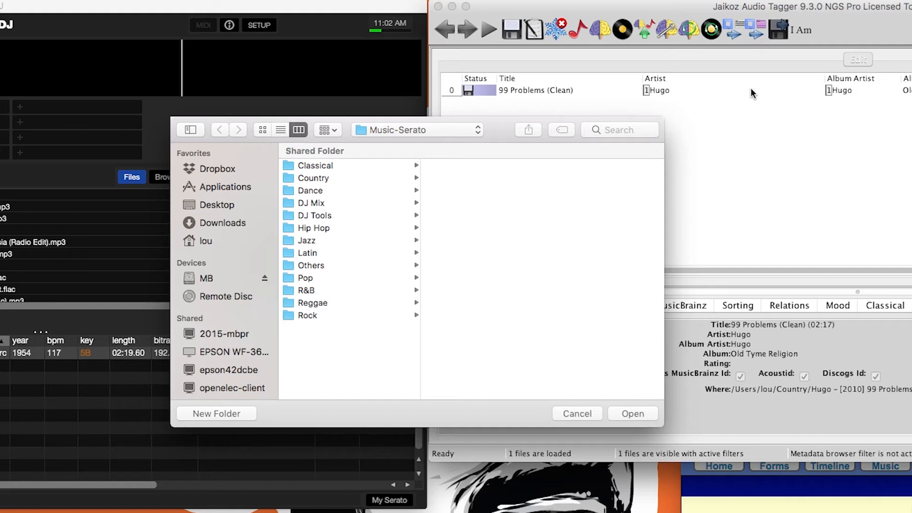
click(649, 414)
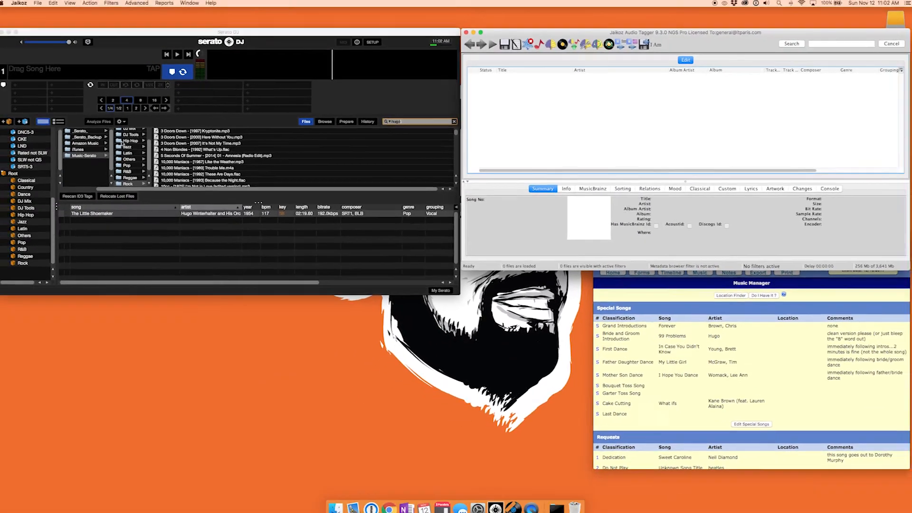
Switch to Serato DJ and add the files in the Country music folder to the library.
scroll(133, 142, up, 3)
click(136, 136)
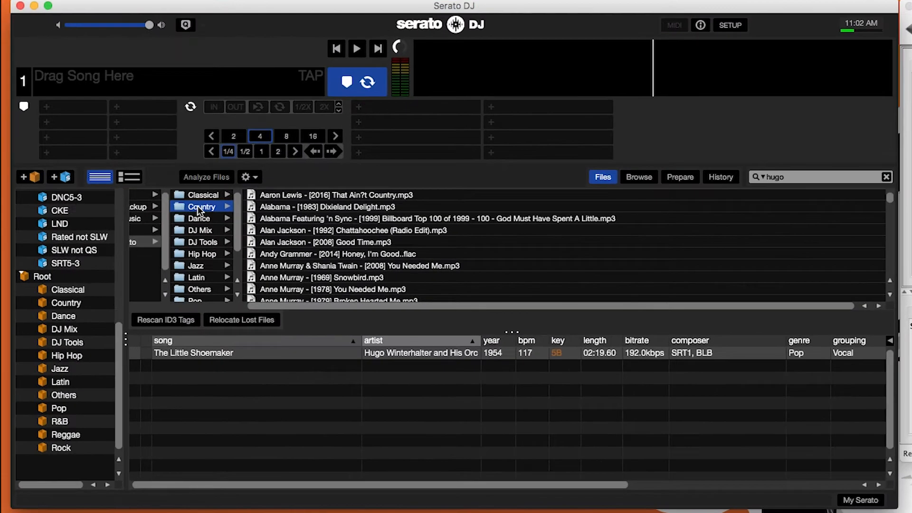
drag(174, 205, 65, 291)
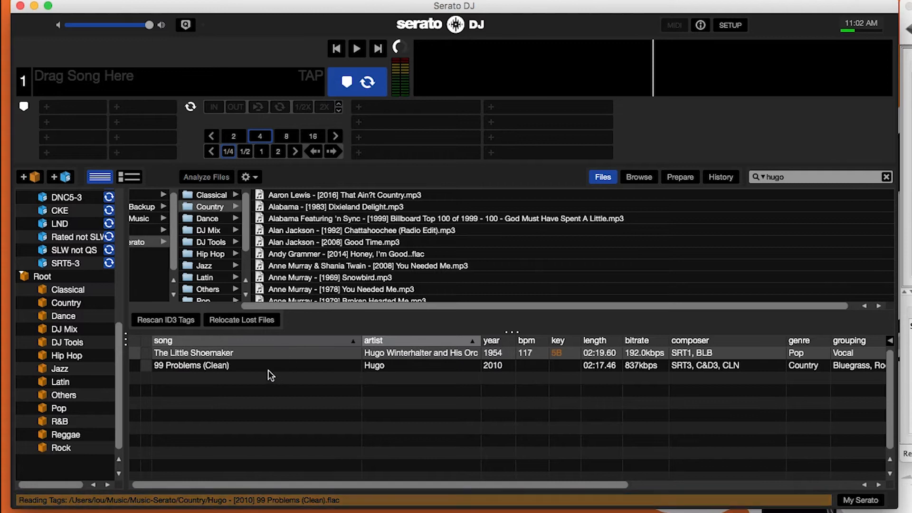
Load 99 Problems (Clean) by Hugo onto deck 1 and play it.
click(270, 366)
key(shift+Left)
key(space)
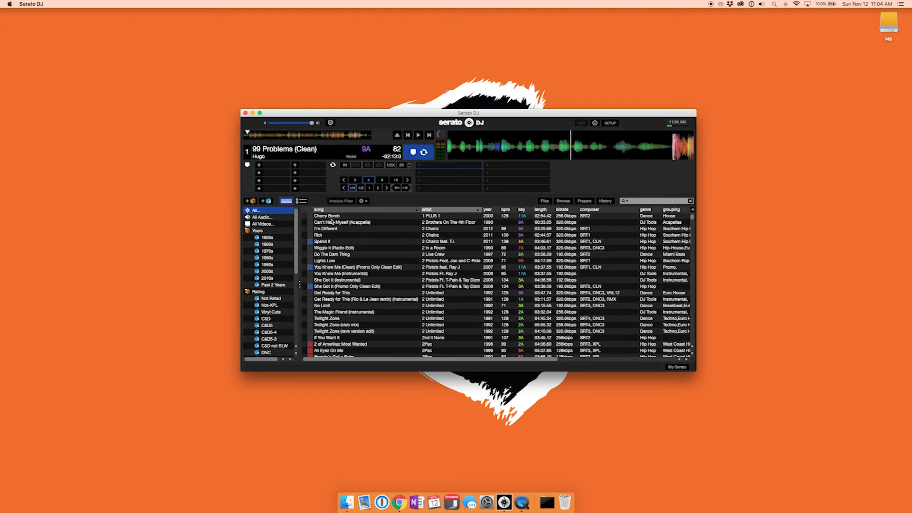
View the 1950s and 1960s smart crates, filter the 1960s tracks by DNC and sort them by year.
click(280, 239)
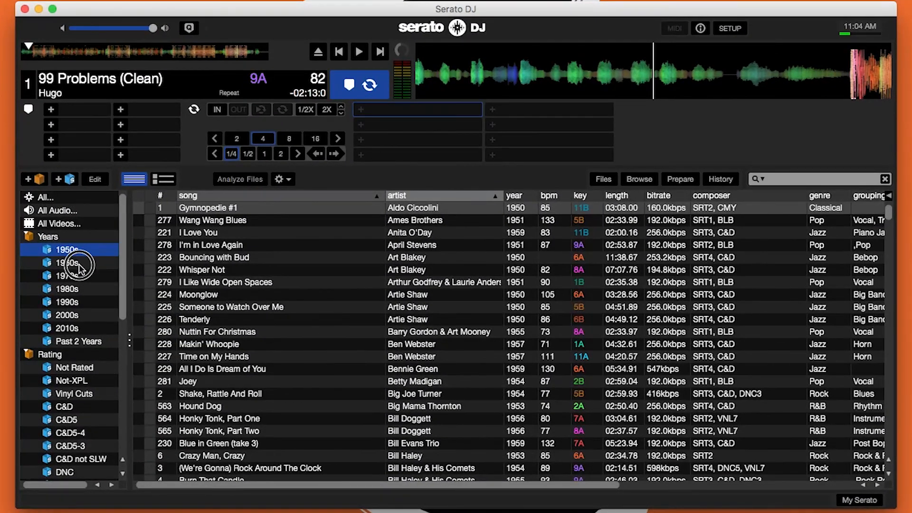
click(67, 263)
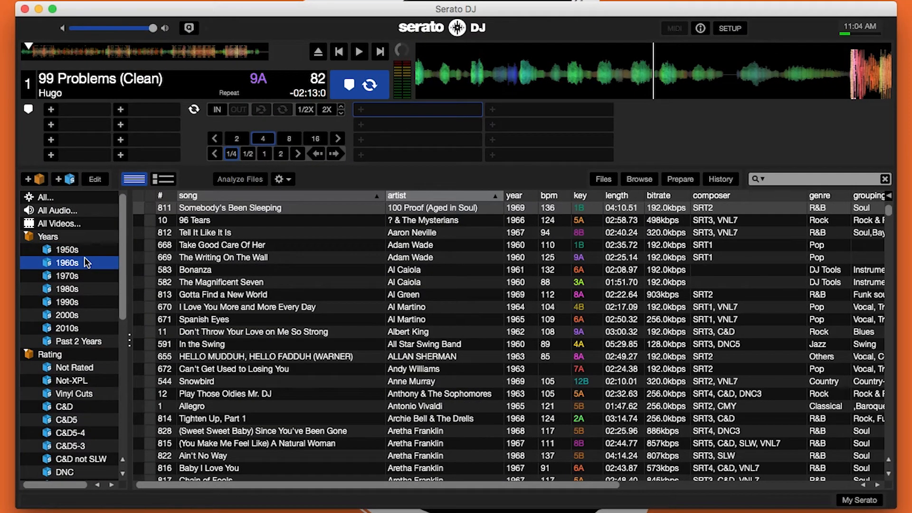
click(792, 177)
text(DNC)
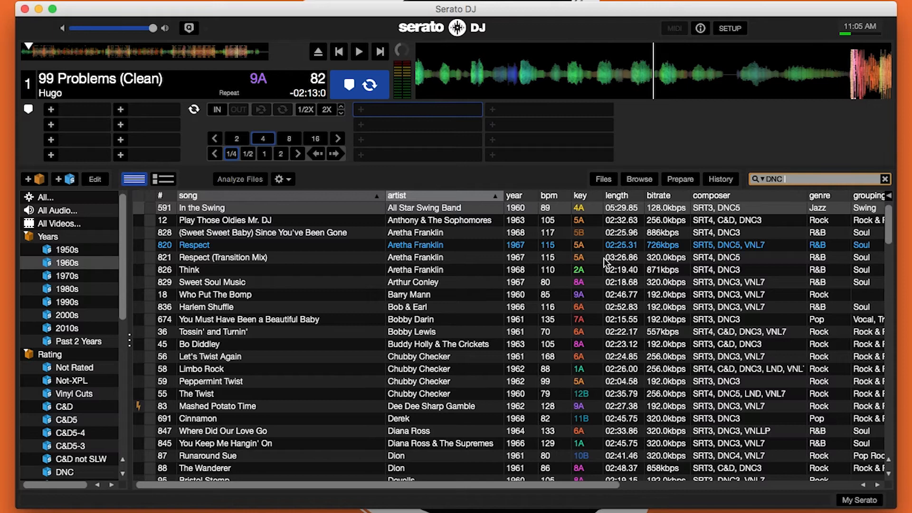
click(513, 195)
Look through the 1960s dance tracks, selecting songs such as You Can't Hurry Love, Respect (Transition Mix) and Ain't That Peculiar.
scroll(482, 346, down, 10)
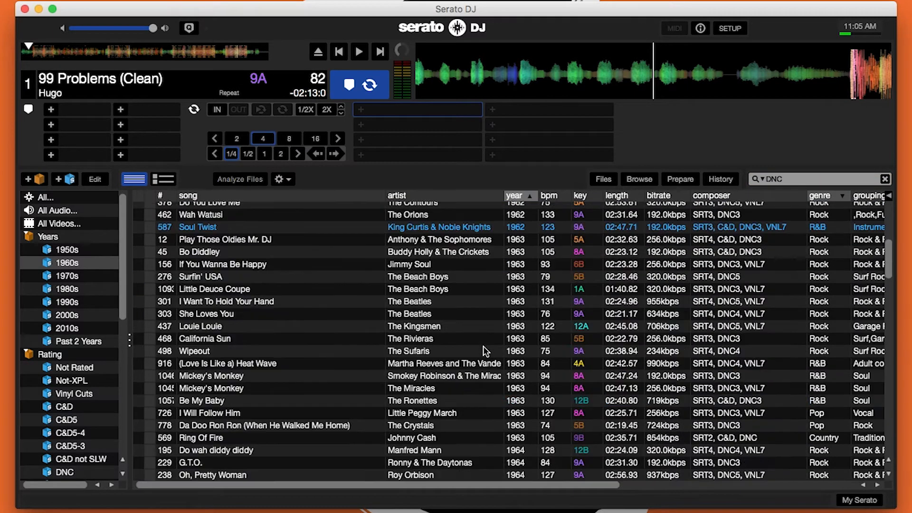
scroll(484, 351, down, 1)
click(366, 289)
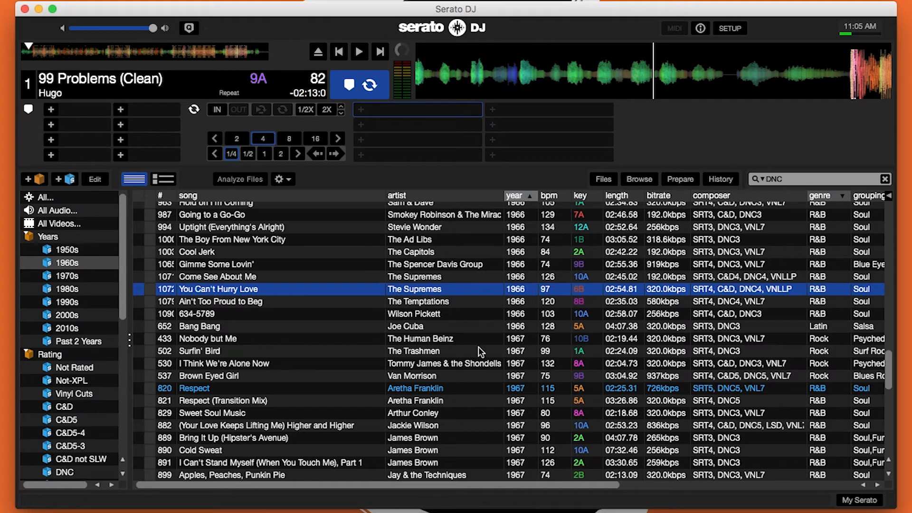
click(432, 401)
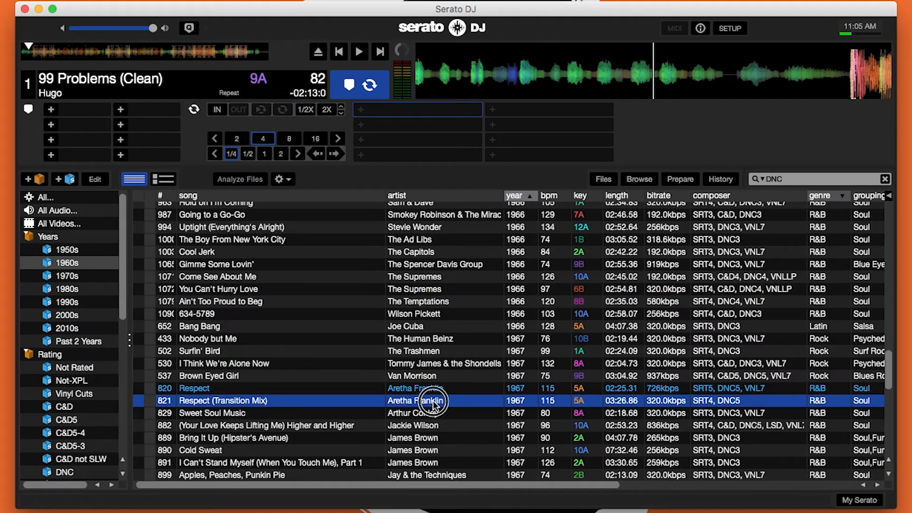
click(429, 435)
scroll(442, 376, up, 5)
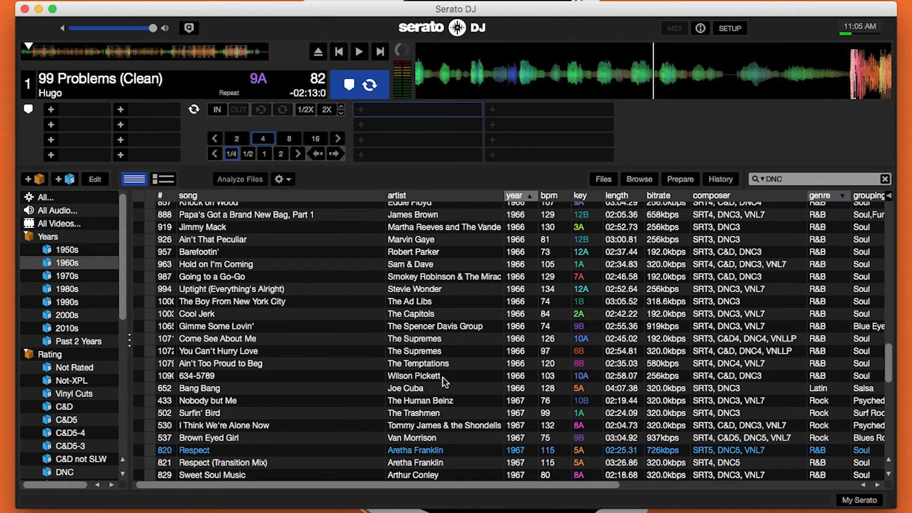
click(428, 239)
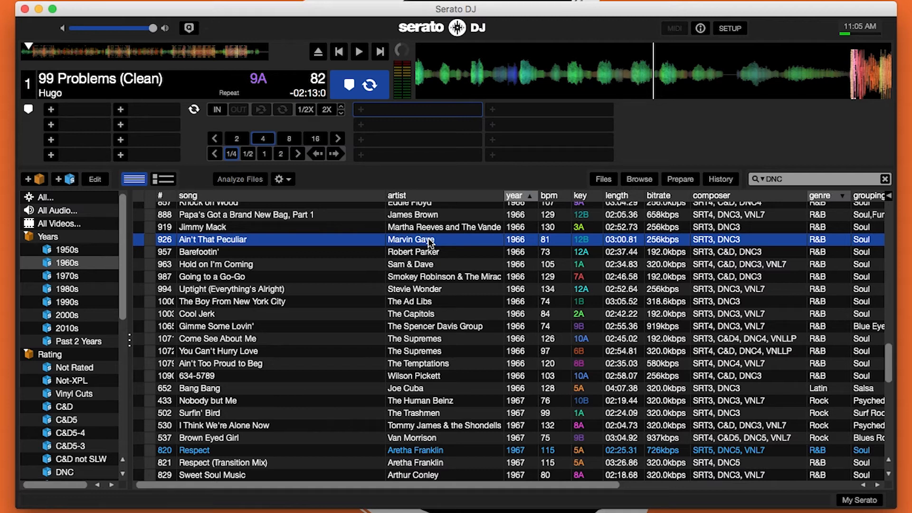
Clear the DNC search, open the 1970s smart crate and filter its tracks by dnc disco.
click(829, 179)
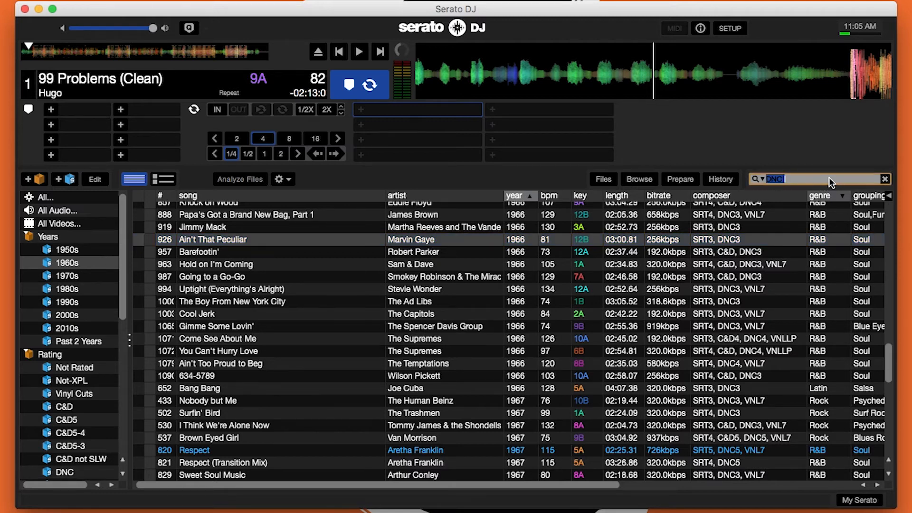
click(100, 277)
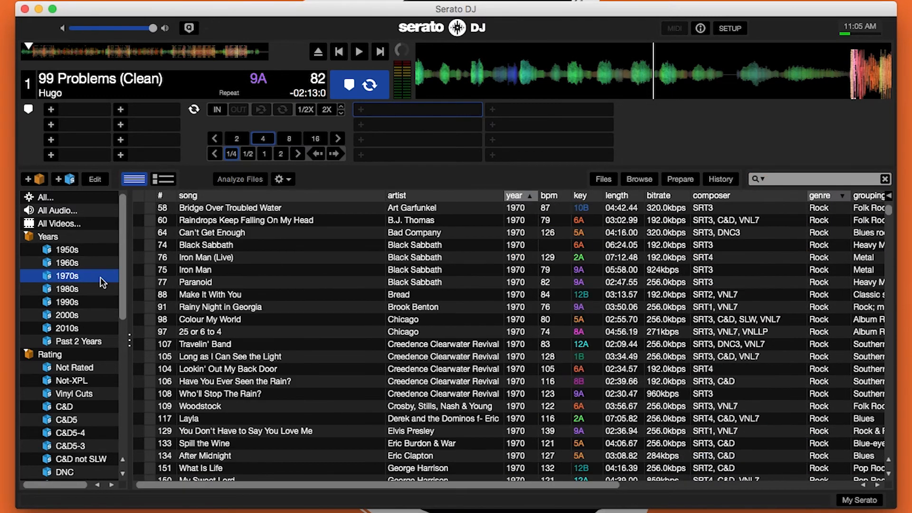
click(799, 175)
text(dnc disco)
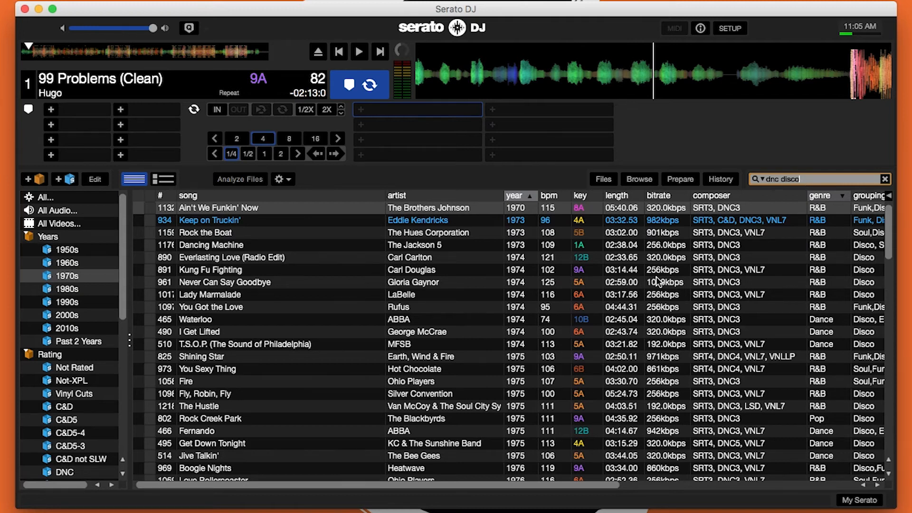
Look through the 1970s disco dance tracks, selecting Jive Talkin' by The Bee Gees and Fire by Ohio Players.
scroll(657, 281, down, 1)
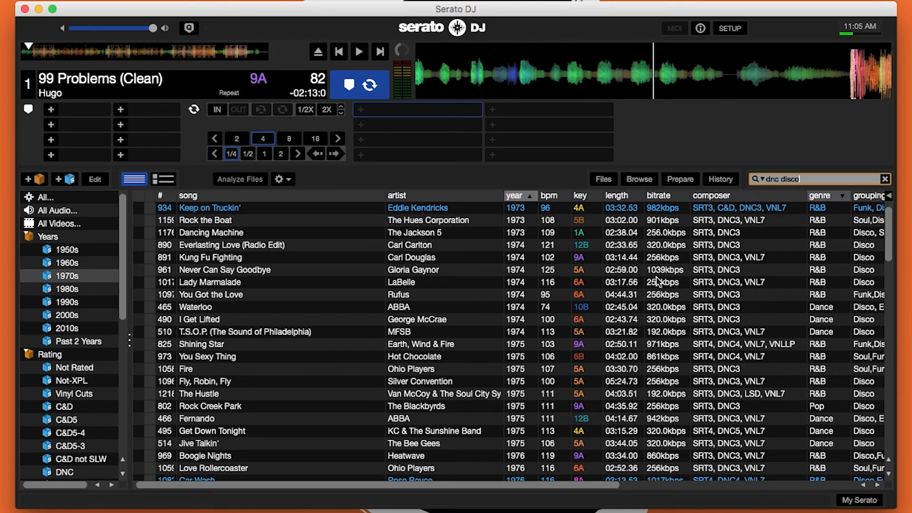
scroll(658, 281, down, 4)
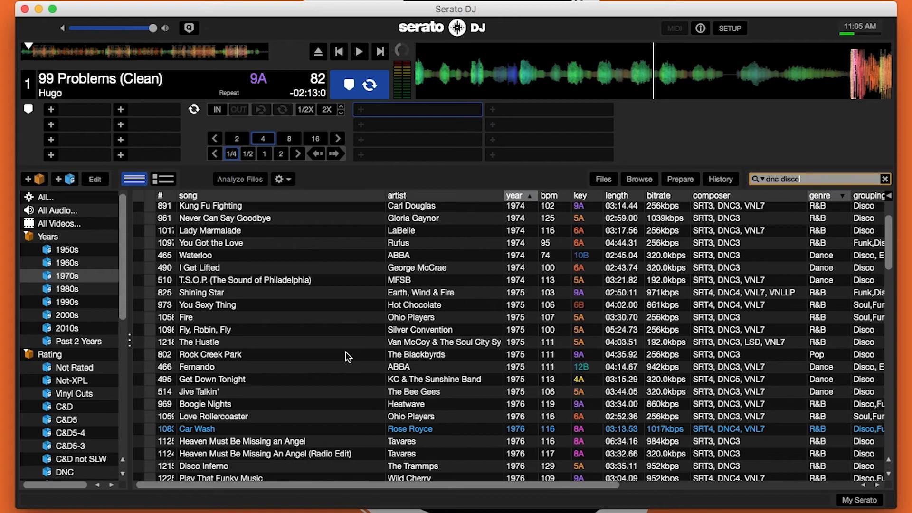
click(357, 381)
click(362, 393)
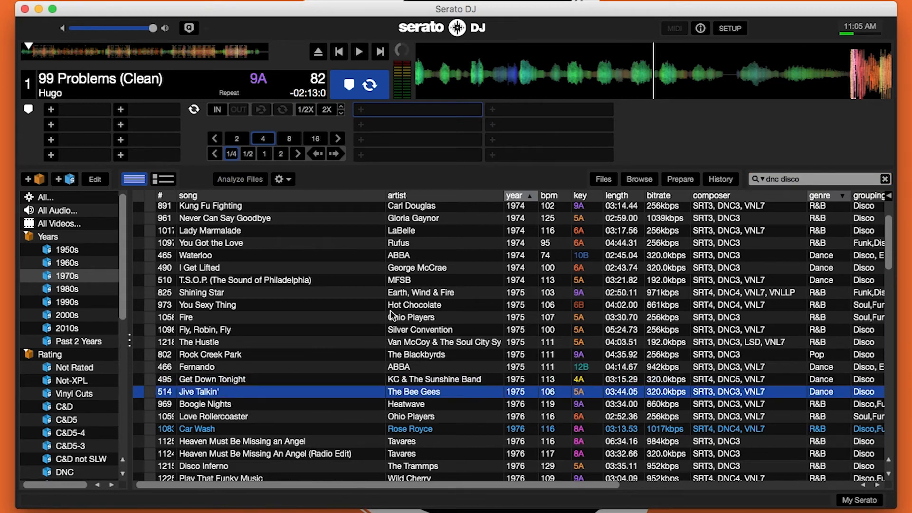
click(392, 317)
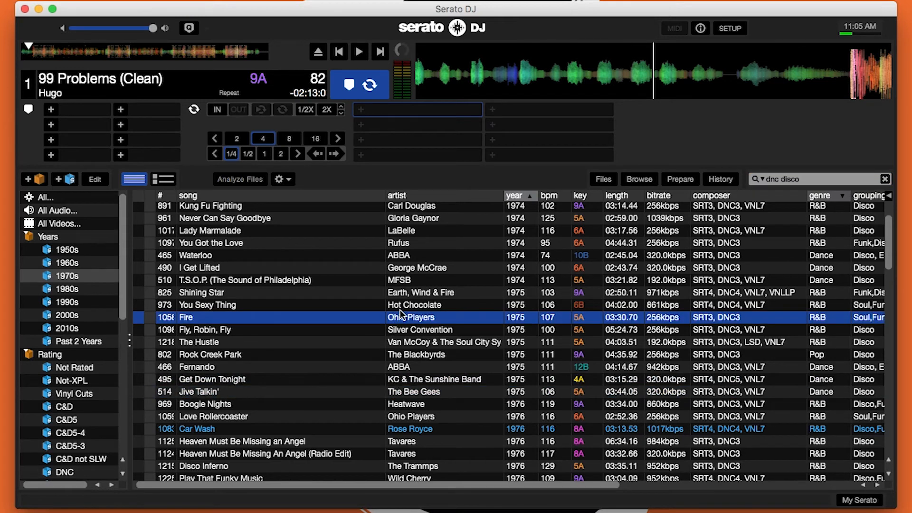
Select You Sexy Thing by Hot Chocolate and I Get Lifted by George McCrae among the 1970s disco tracks.
click(402, 307)
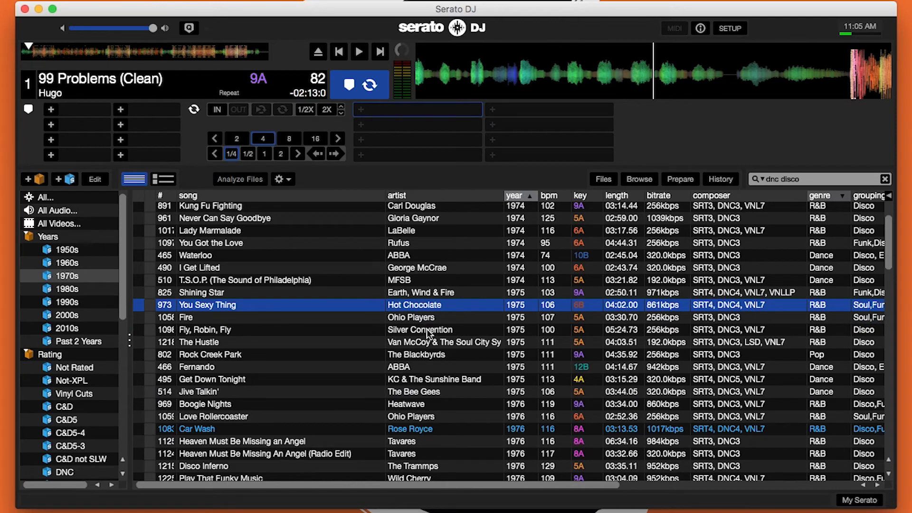
click(435, 269)
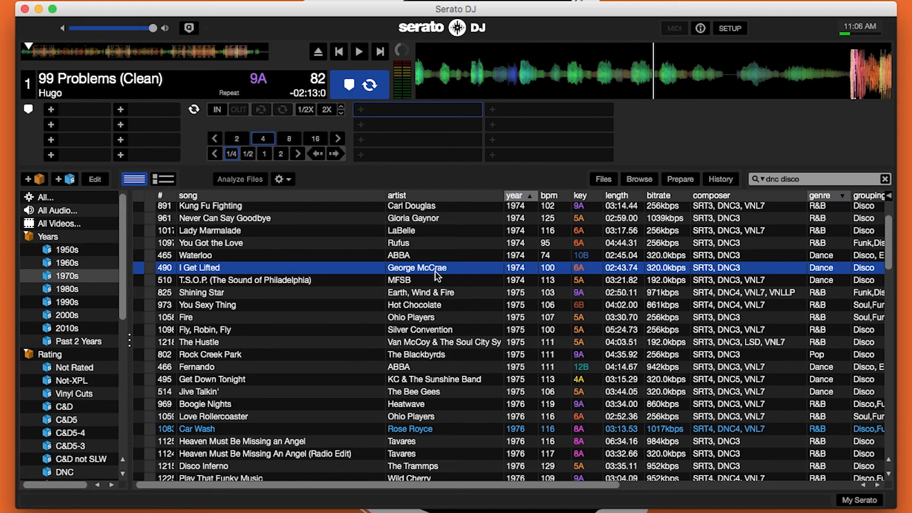
Clear the dnc disco search and search all tracks in the library for sample.
click(841, 183)
key(BackSpace)
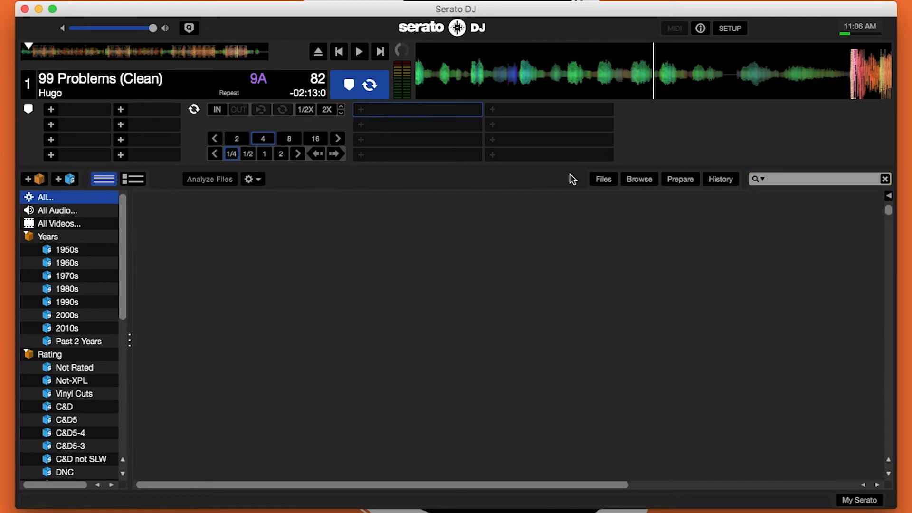
text(sample)
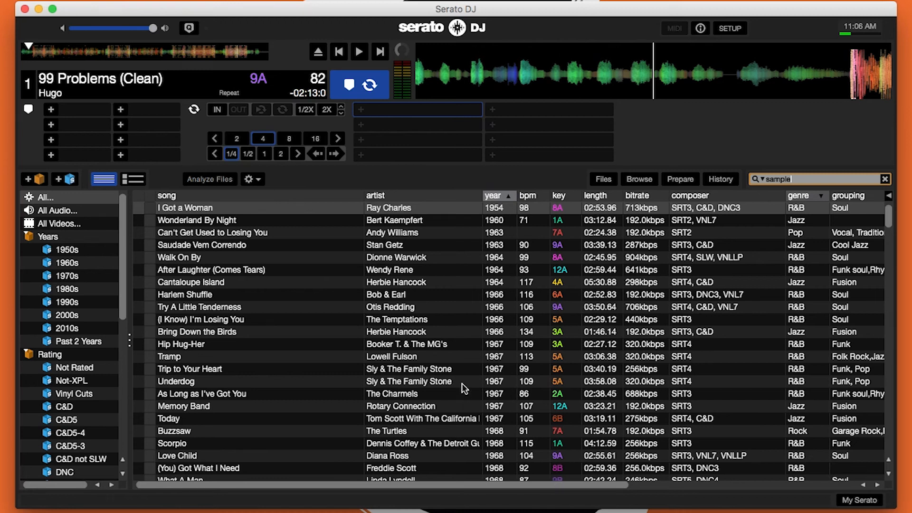
Select Tramp by Lowell Fulson and check its comment for the song that sampled it.
click(430, 357)
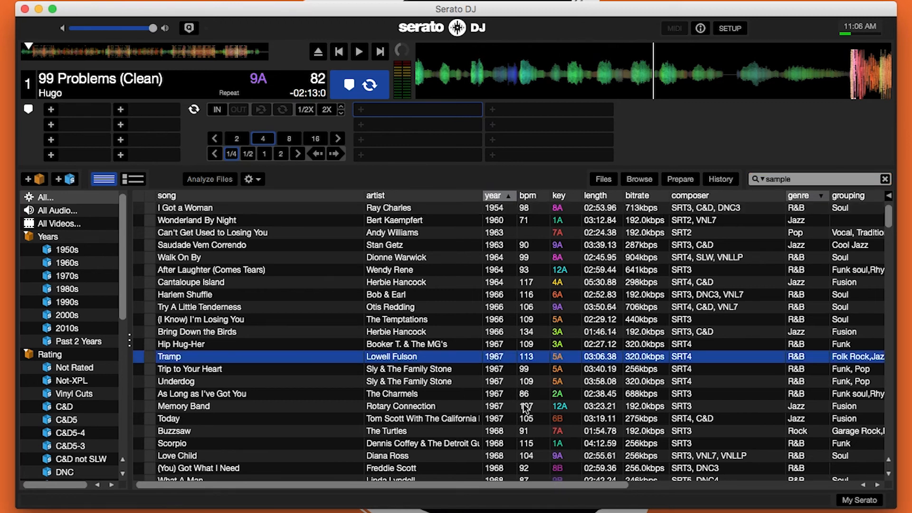
scroll(527, 406, right, 10)
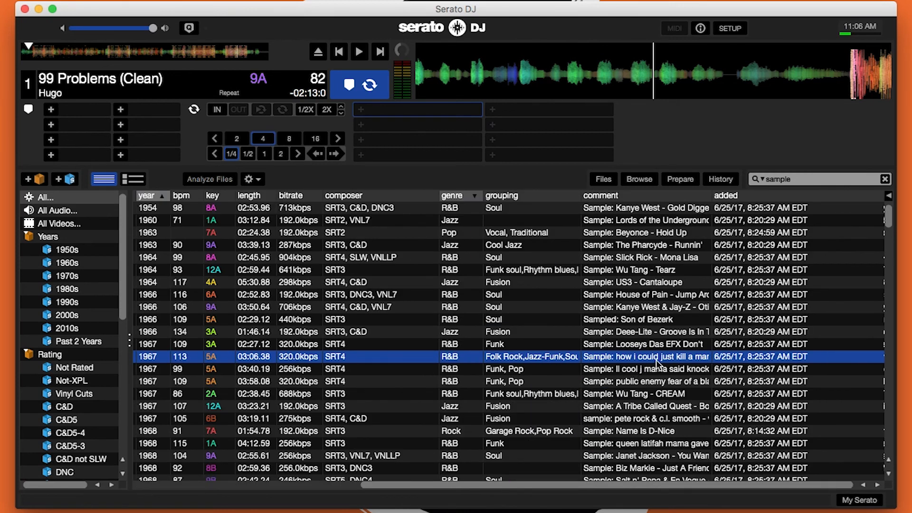
scroll(656, 360, left, 10)
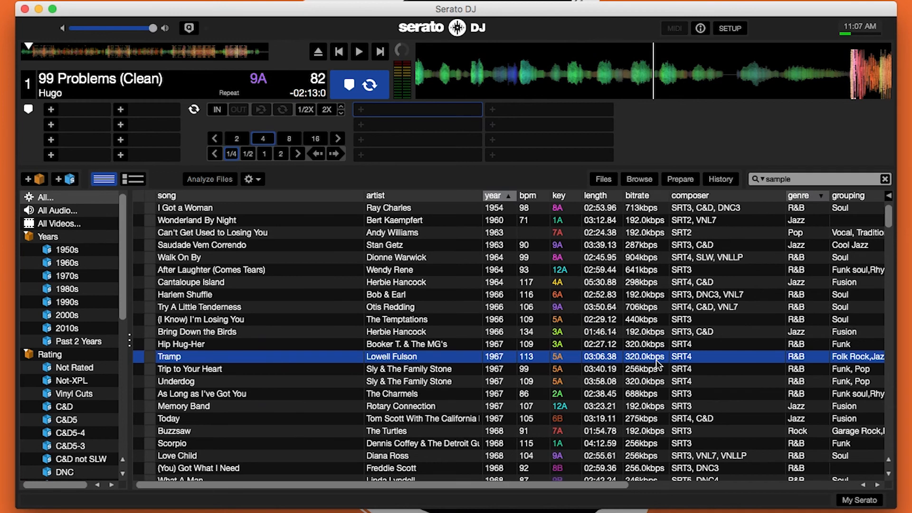